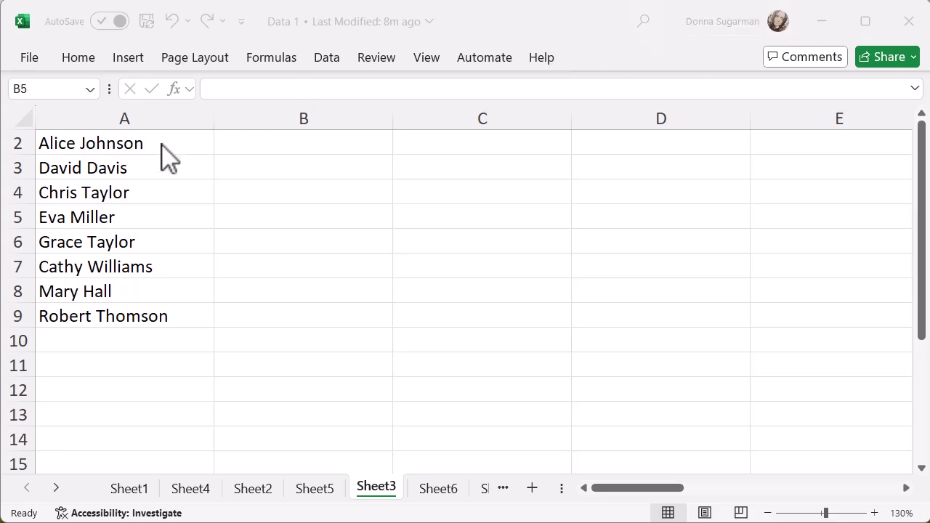
Step: Copy the eight names in A2:A9 and paste them into C2:C9
{"action": "left_click_drag", "start_coordinate": [156, 143], "coordinate": [149, 318]}
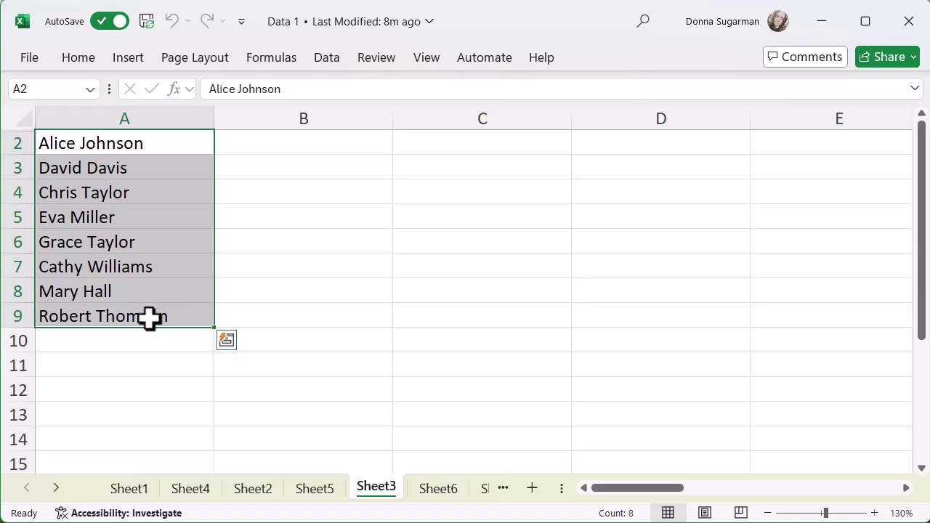
{"action": "key", "text": "ctrl+c"}
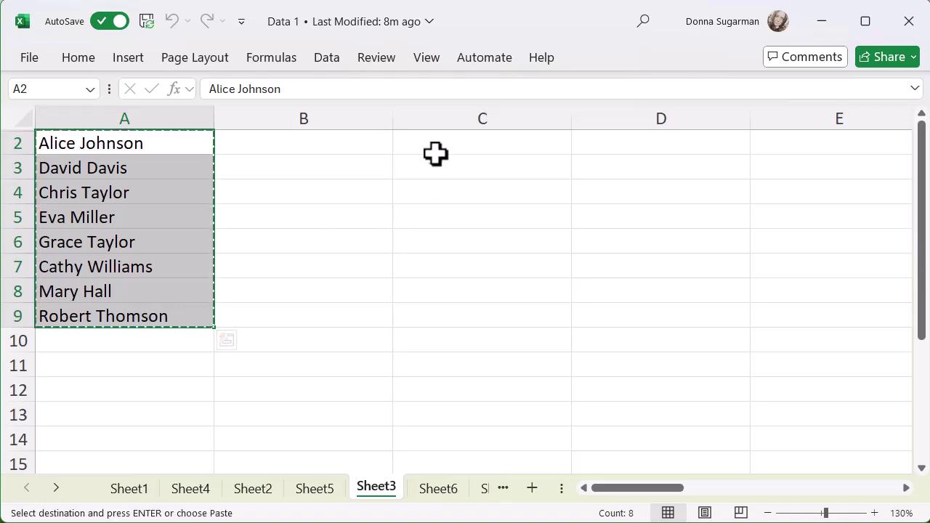
{"action": "left_click", "coordinate": [434, 145]}
{"action": "key", "text": "ctrl+v"}
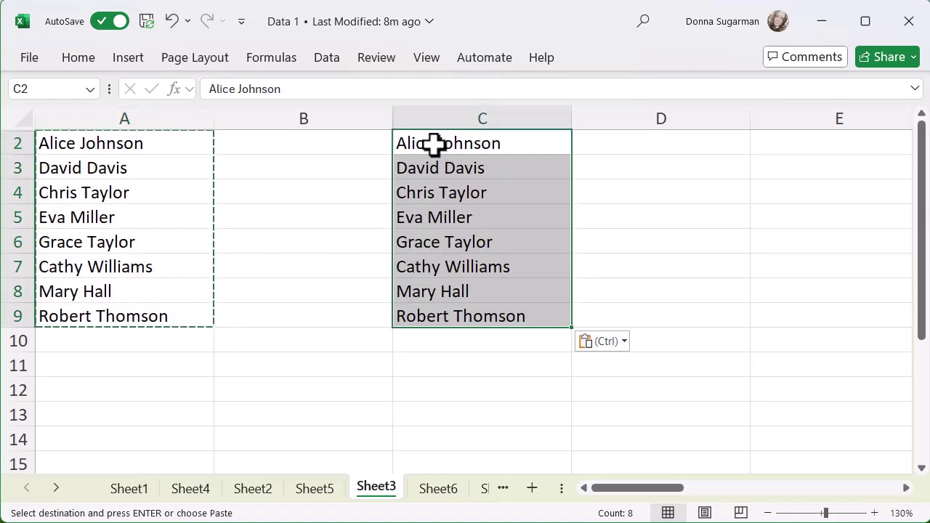
{"action": "left_click", "coordinate": [682, 178]}
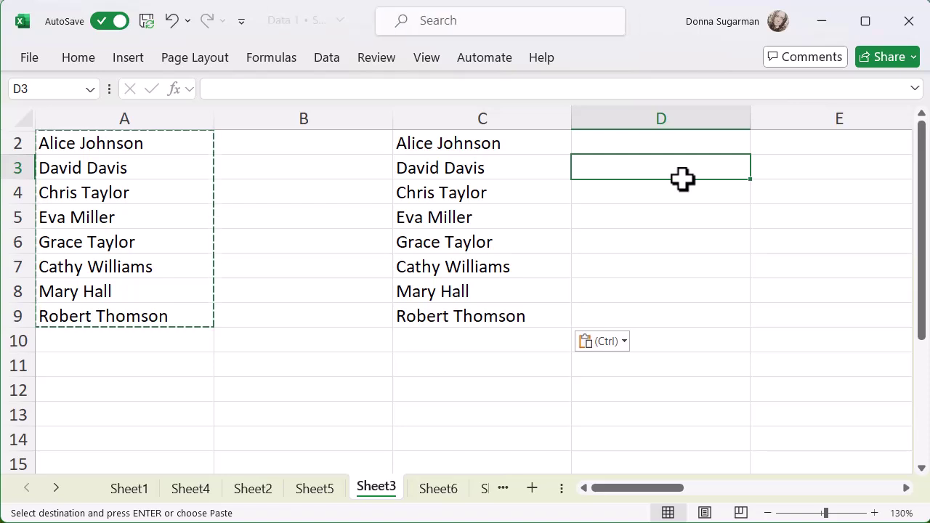
Step: Clear cell C2, leaving David Davis through Robert Thomson in C3:C9
{"action": "left_click", "coordinate": [482, 138]}
{"action": "left_click_drag", "start_coordinate": [481, 138], "coordinate": [461, 320]}
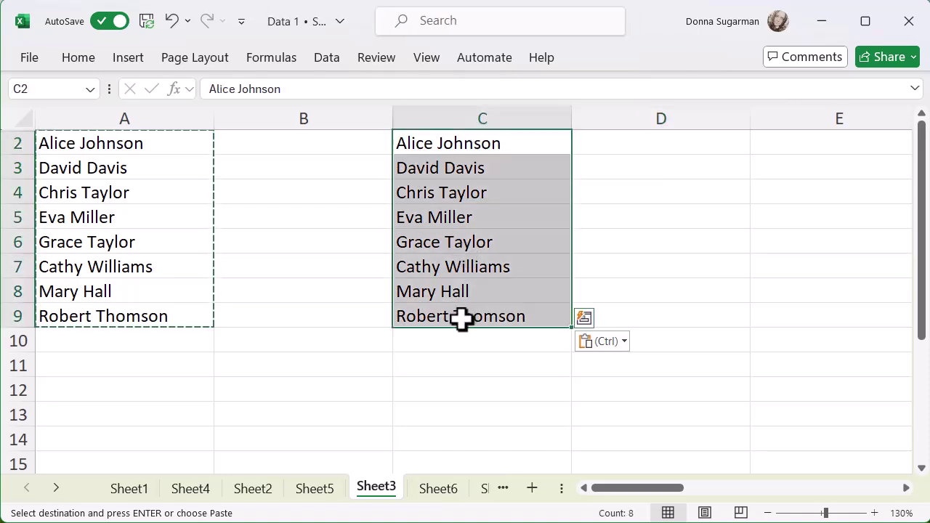
{"action": "key", "text": "BackSpace"}
Step: Undo the clear and the paste so column C is empty, then select B10
{"action": "left_click", "coordinate": [337, 347]}
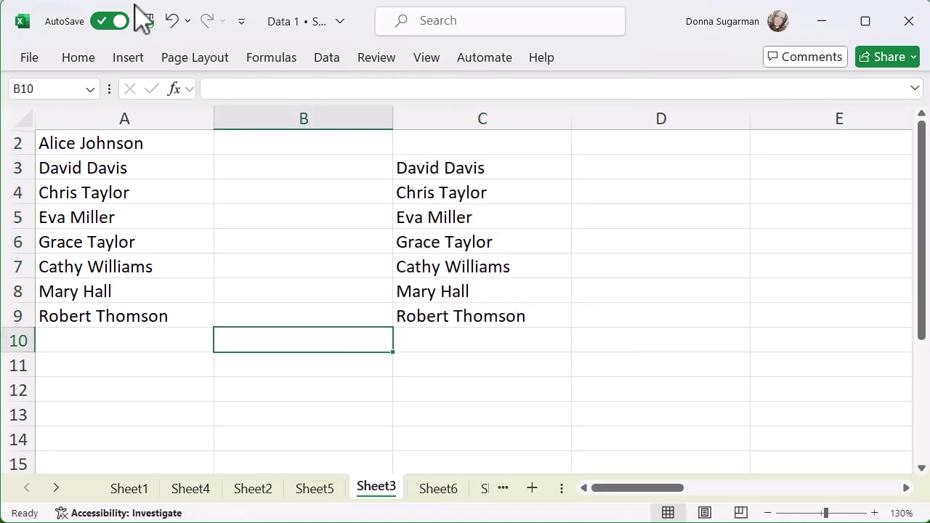
{"action": "left_click", "coordinate": [172, 25]}
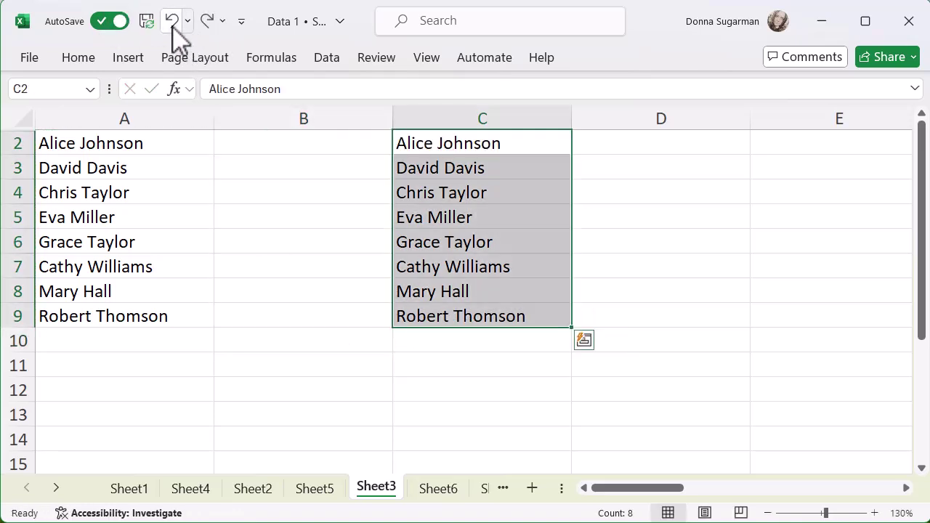
{"action": "left_click", "coordinate": [173, 25]}
{"action": "left_click", "coordinate": [270, 338]}
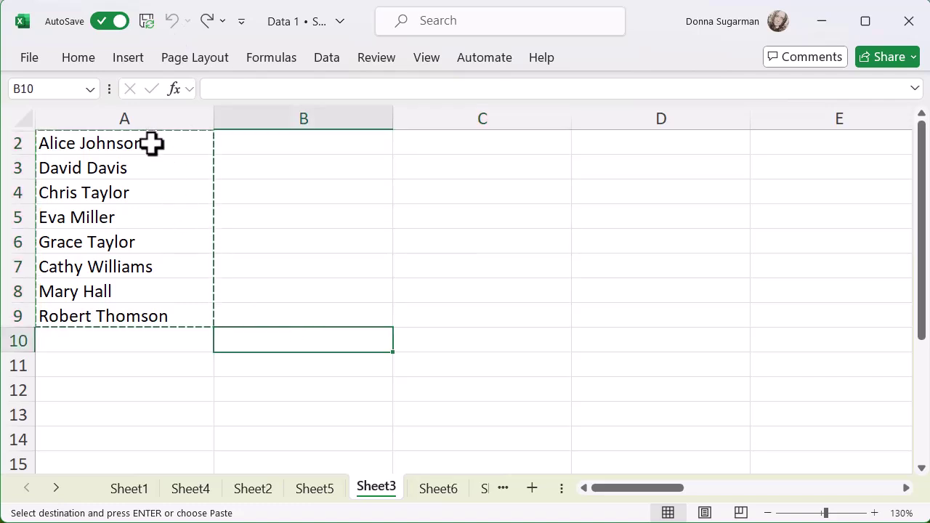
Step: Select the names in A2:A9 and show the Clipboard pane from the Home tab
{"action": "left_click_drag", "start_coordinate": [151, 143], "coordinate": [127, 314]}
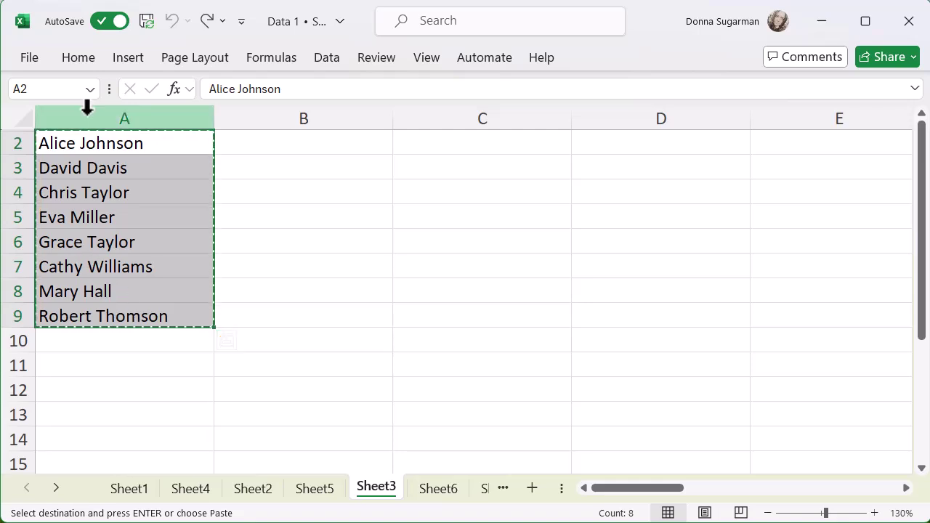
{"action": "left_click", "coordinate": [82, 60]}
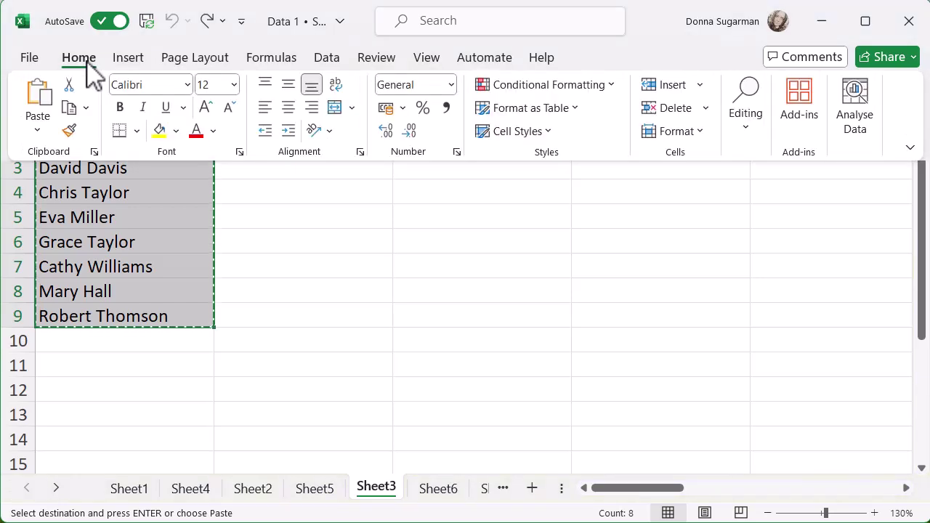
{"action": "left_click", "coordinate": [93, 152]}
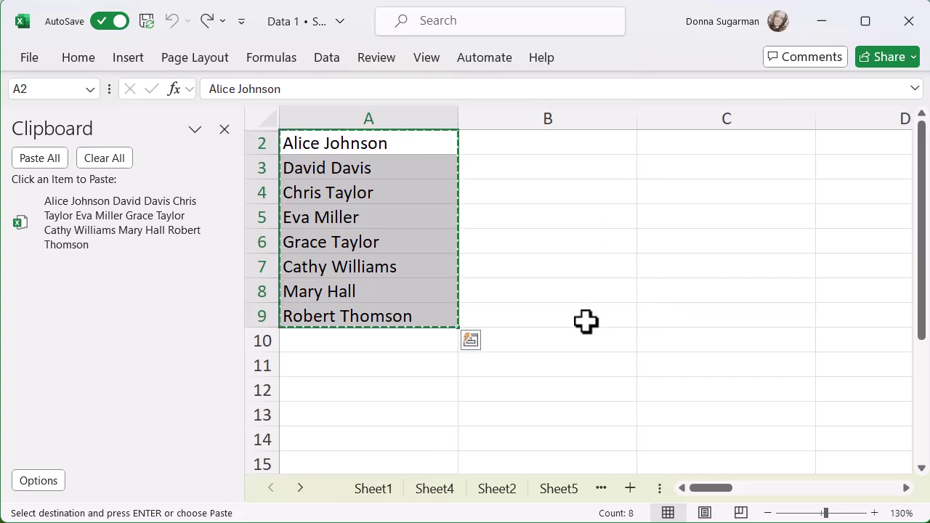
Step: Paste the stored name list from the Clipboard pane into C9's formula bar as one multi-line entry
{"action": "left_click", "coordinate": [669, 317]}
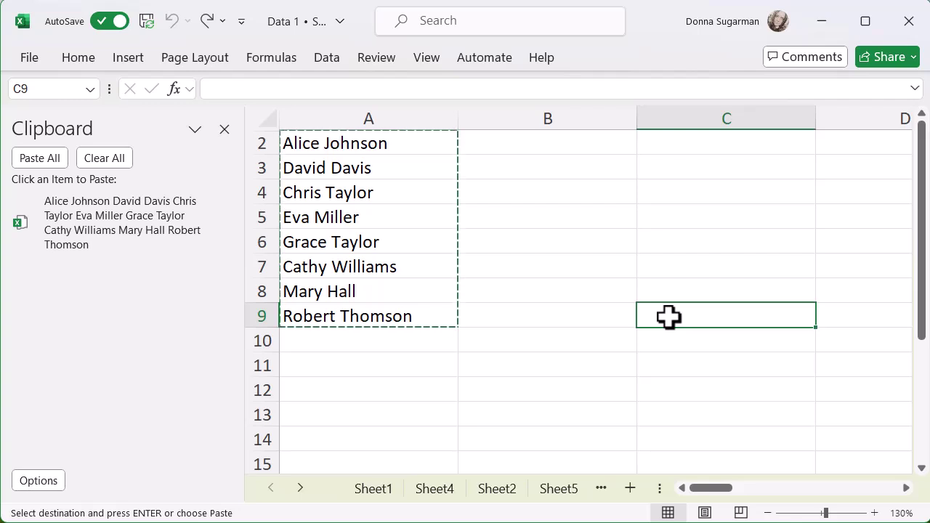
{"action": "left_click", "coordinate": [274, 88]}
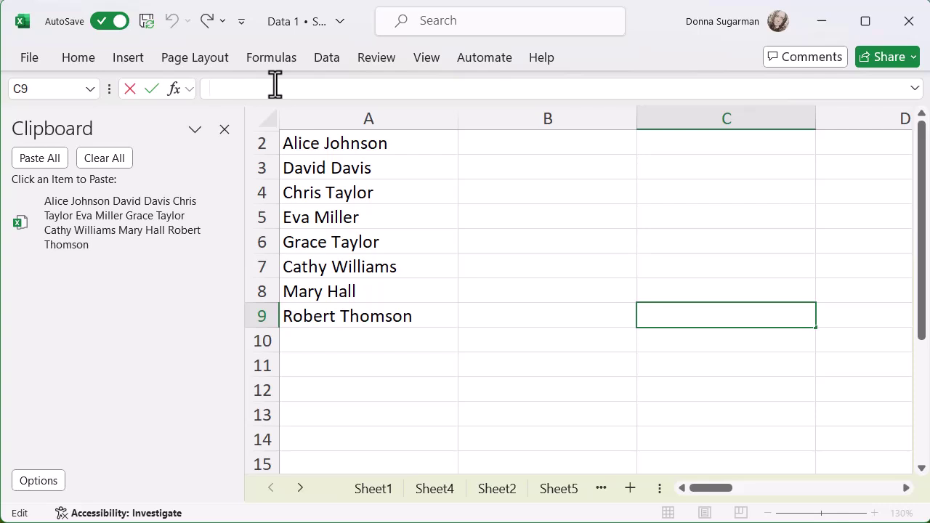
{"action": "left_click", "coordinate": [125, 244]}
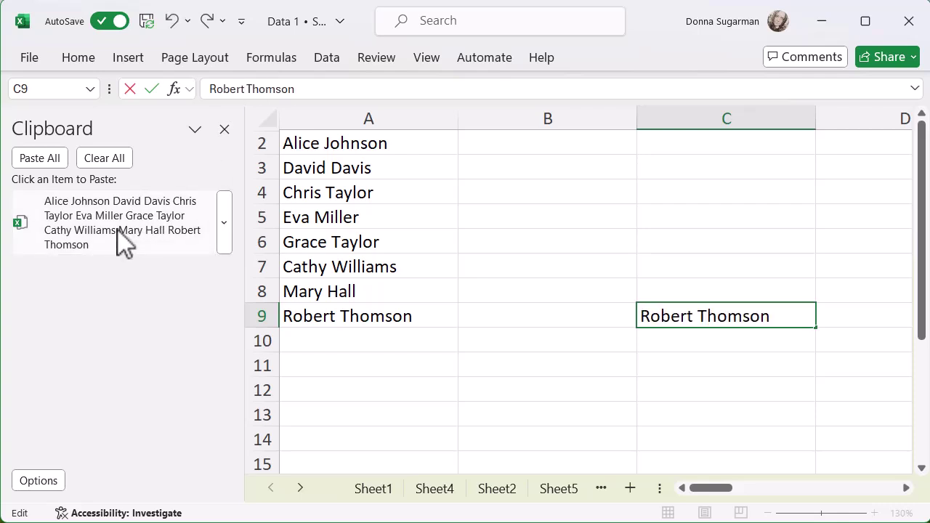
{"action": "left_click", "coordinate": [552, 371]}
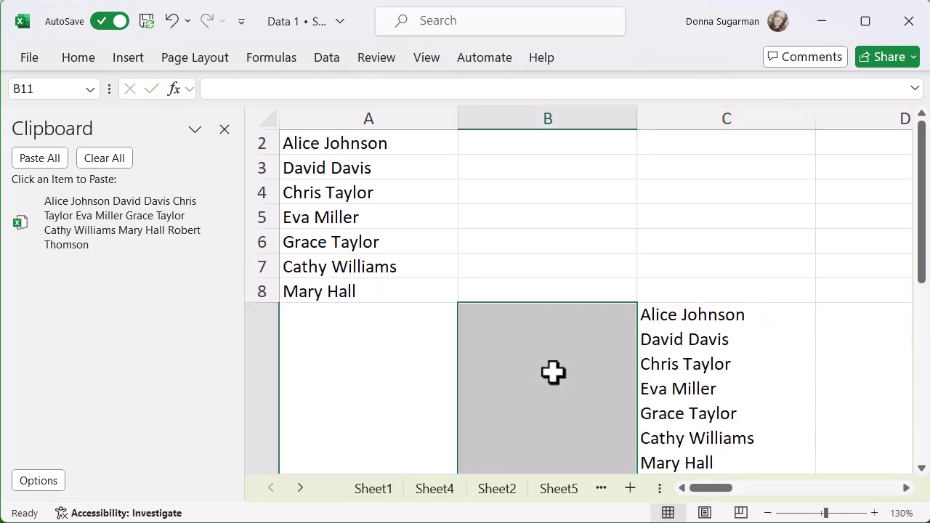
{"action": "scroll", "coordinate": [552, 371], "scroll_direction": "down", "scroll_amount": 2}
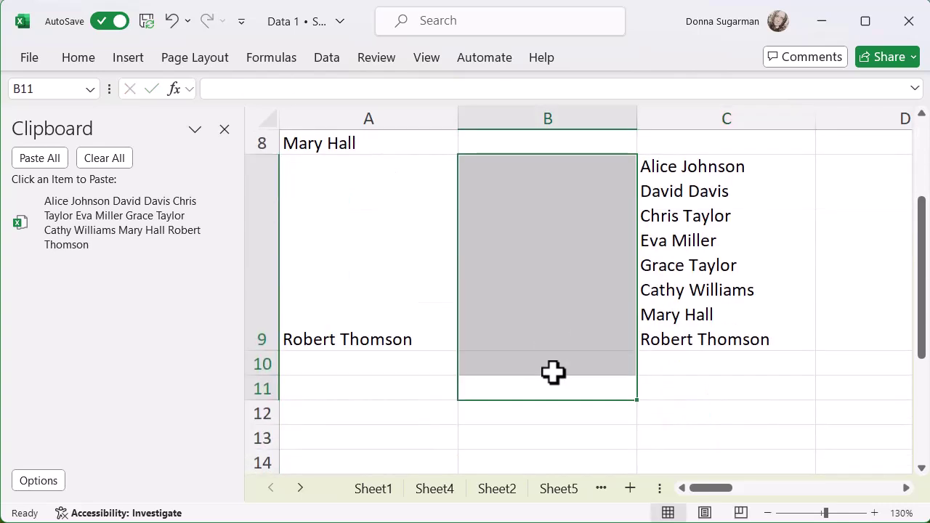
{"action": "scroll", "coordinate": [552, 372], "scroll_direction": "up", "scroll_amount": 1}
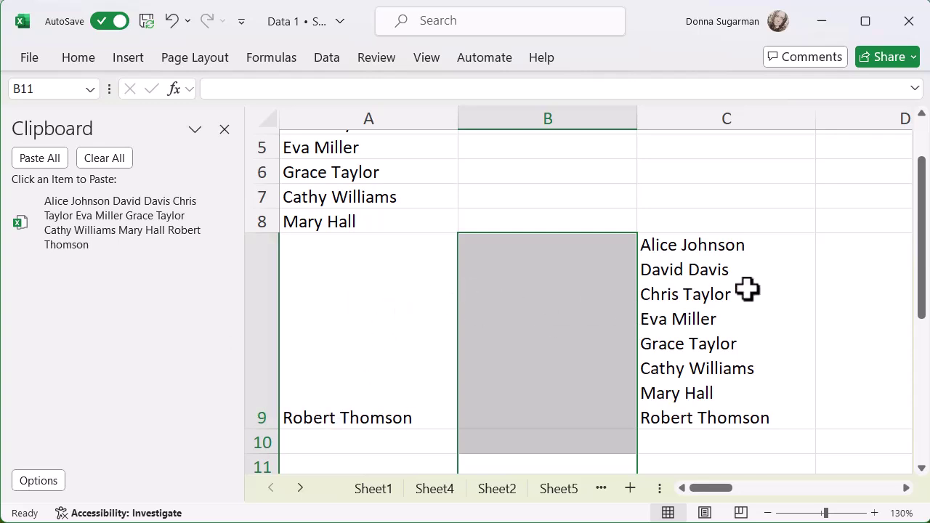
{"action": "left_click", "coordinate": [774, 284]}
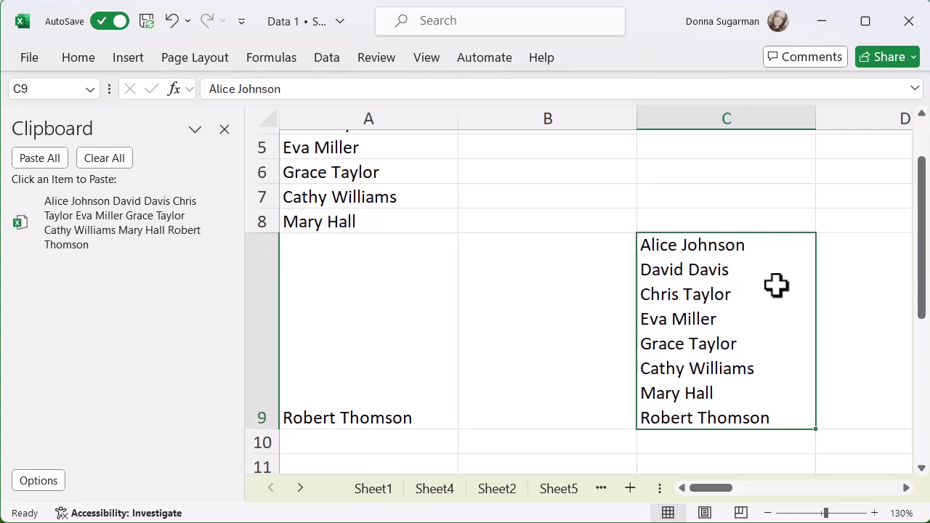
Step: Enter One in B2, then add Two on a second line using Alt+Enter
{"action": "scroll", "coordinate": [472, 168], "scroll_direction": "up", "scroll_amount": 1}
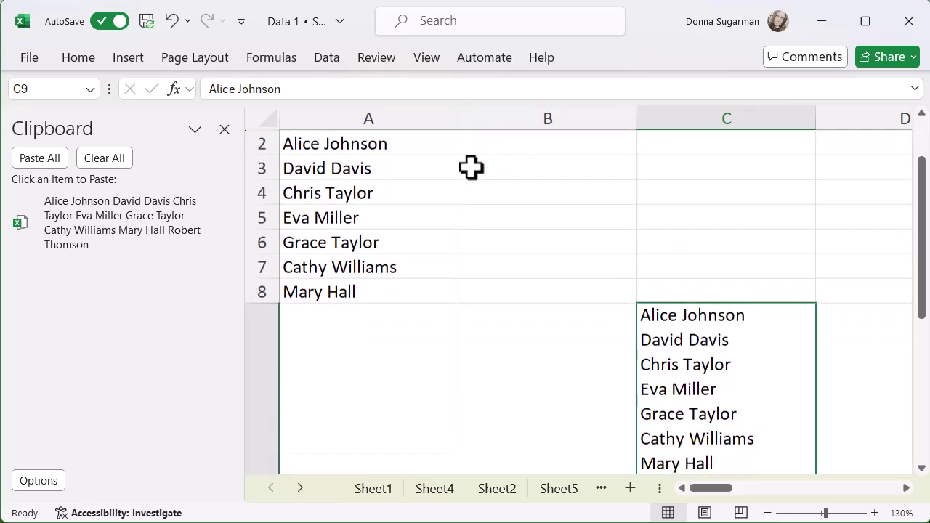
{"action": "left_click", "coordinate": [592, 149]}
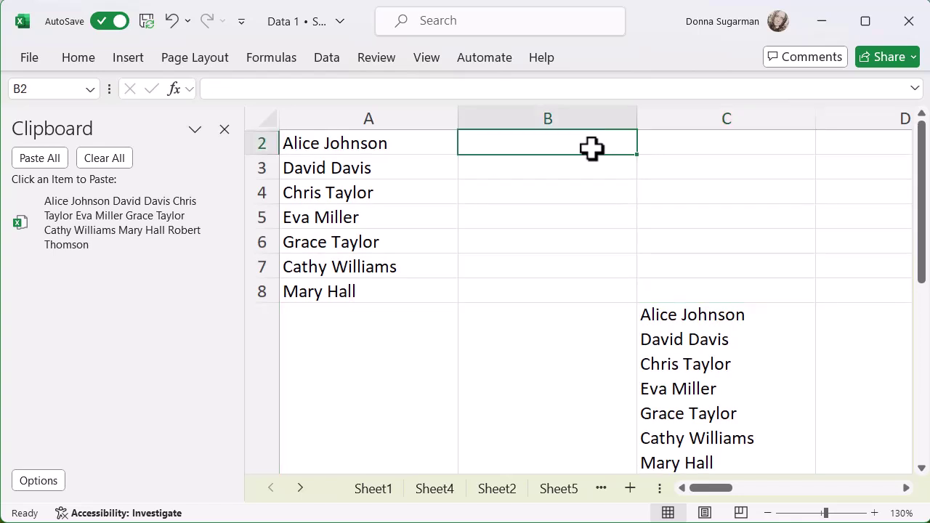
{"action": "type", "text": "One"}
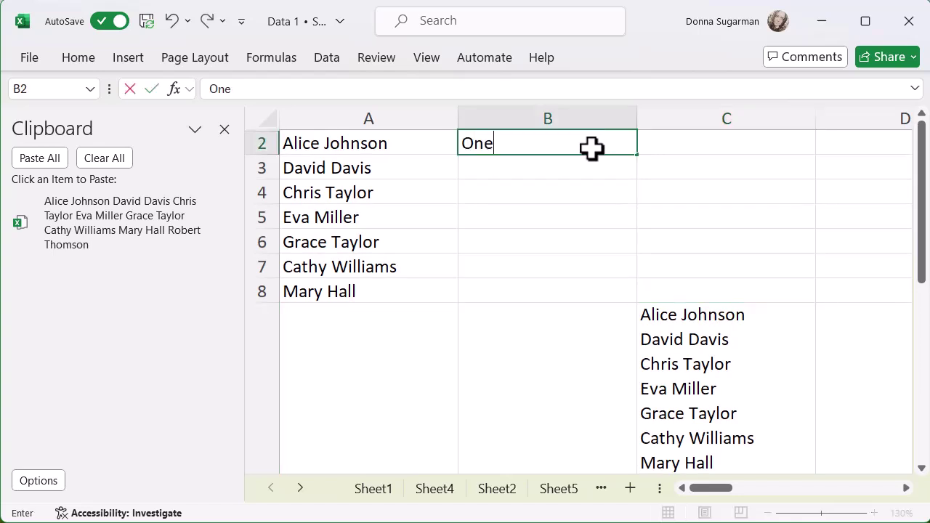
{"action": "key", "text": "Return"}
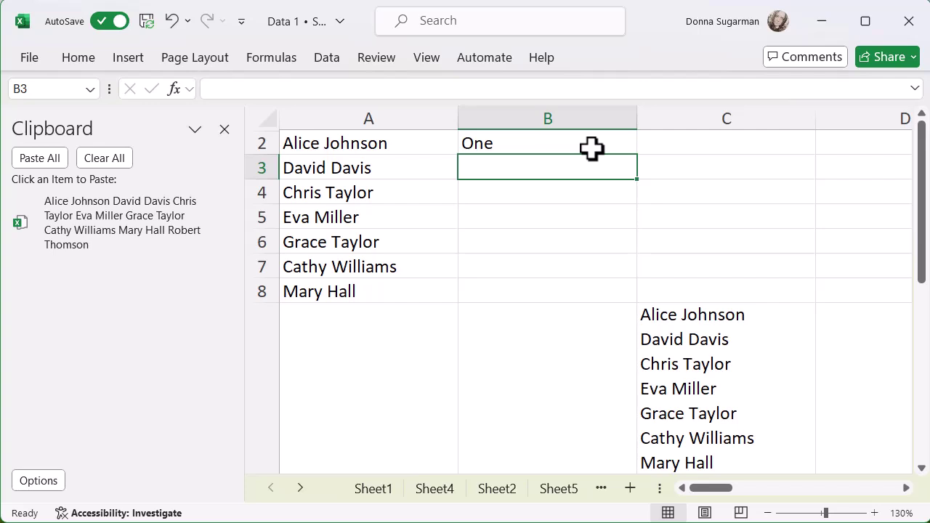
{"action": "left_click", "coordinate": [591, 148]}
{"action": "double_click", "coordinate": [592, 149]}
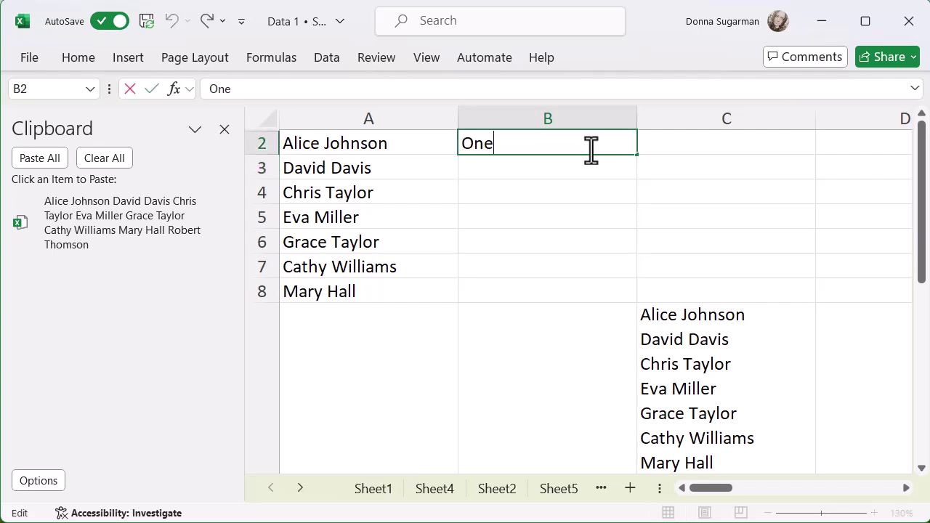
{"action": "key", "text": "alt+Return"}
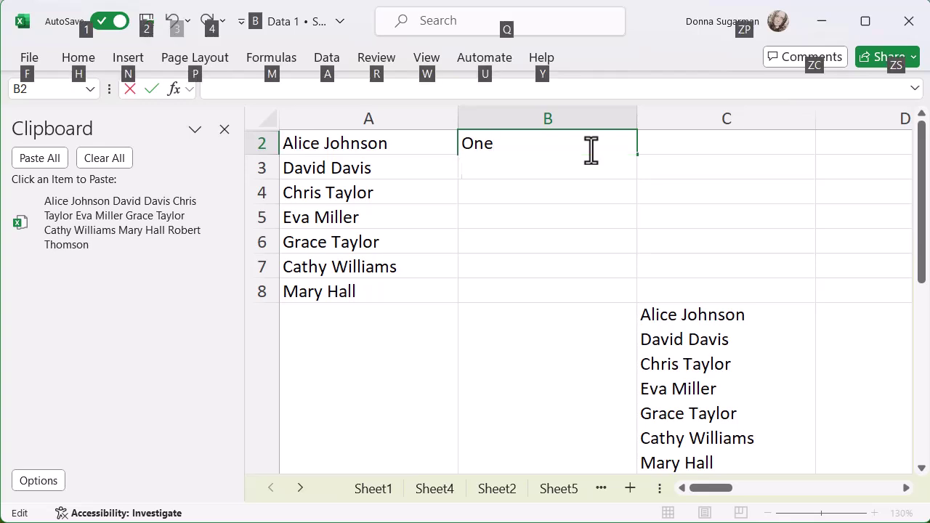
{"action": "type", "text": "Two"}
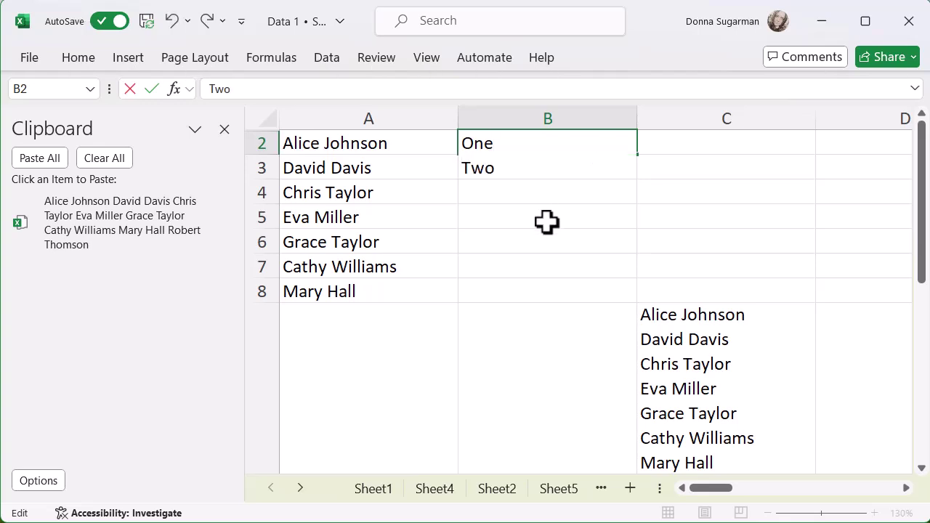
{"action": "key", "text": "Return"}
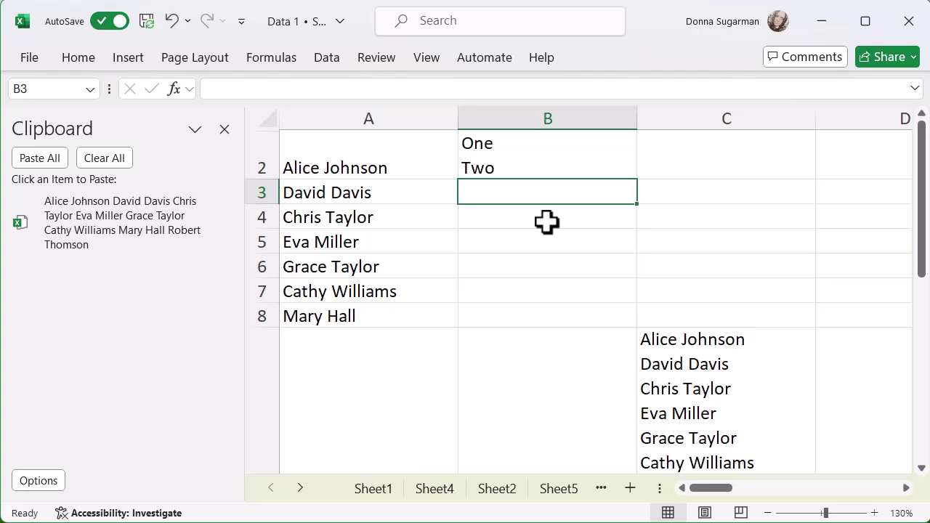
Step: Delete the One/Two entry from B2, then select B7:B8 and return to the Home tab
{"action": "left_click", "coordinate": [526, 157]}
{"action": "key", "text": "Delete"}
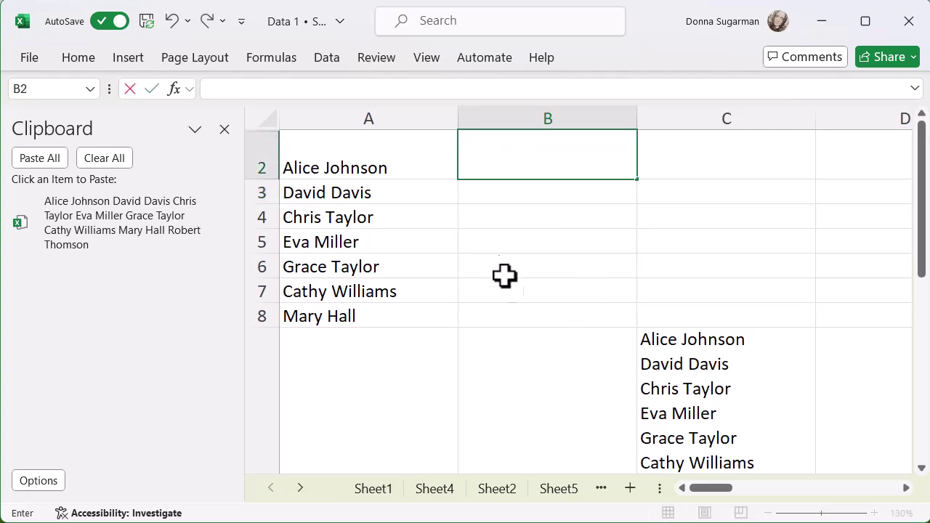
{"action": "left_click_drag", "start_coordinate": [505, 287], "coordinate": [509, 291]}
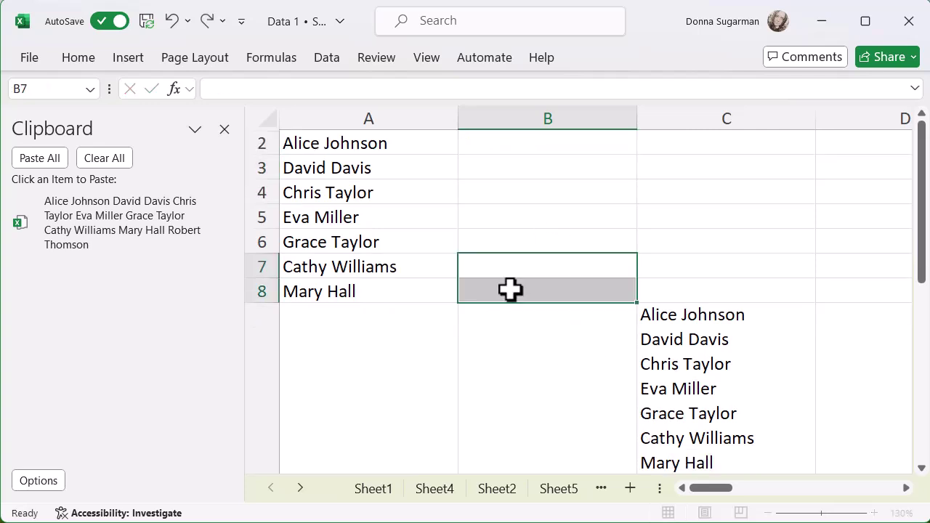
{"action": "left_click", "coordinate": [90, 58]}
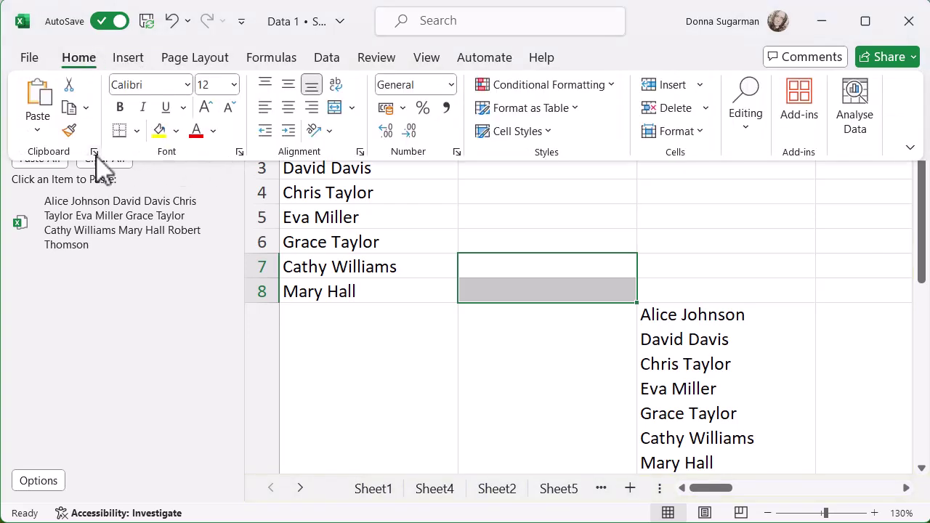